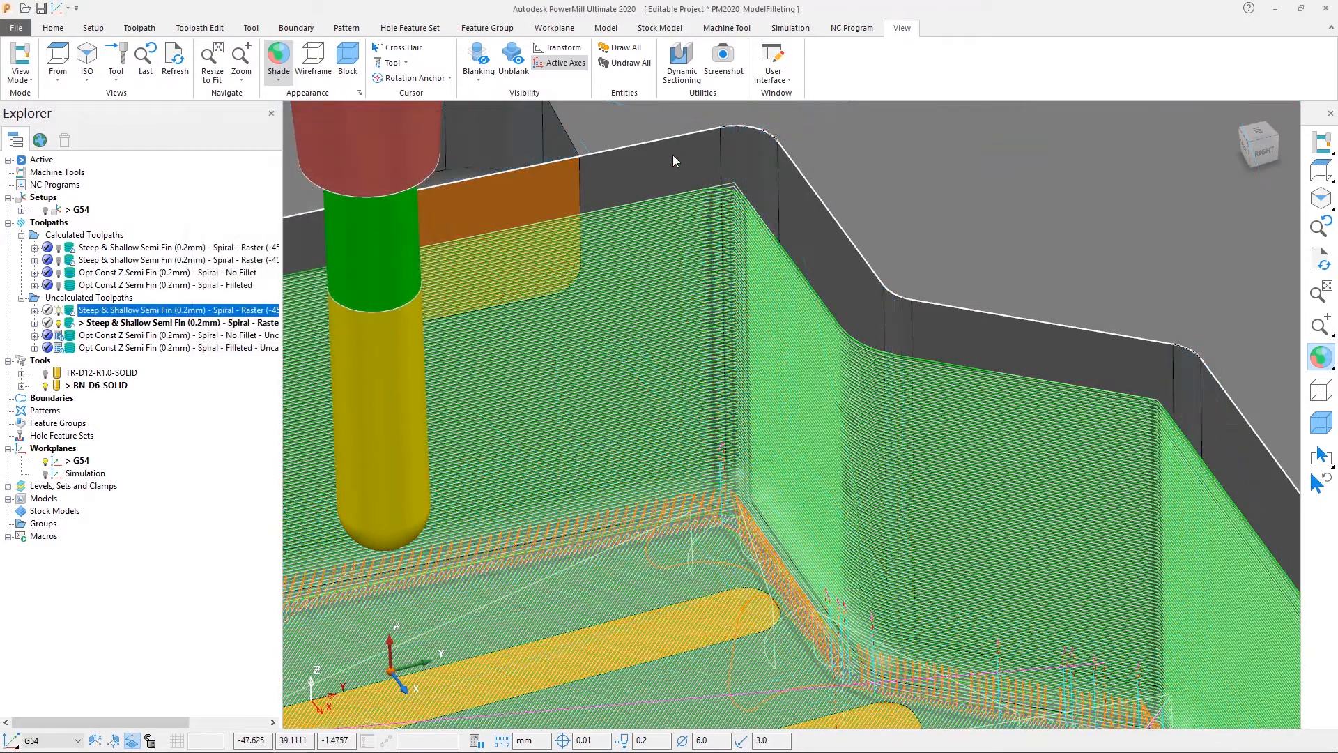
drag(645, 124, 793, 272)
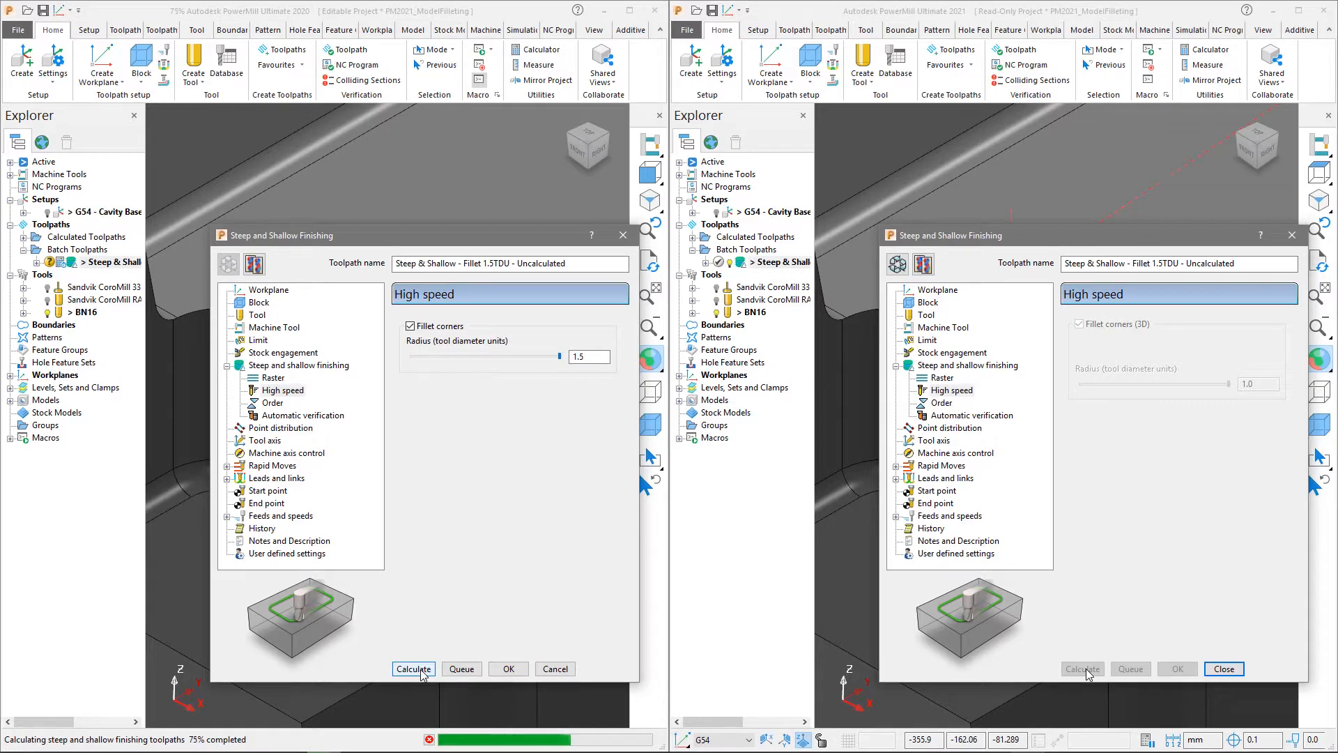
click(1221, 669)
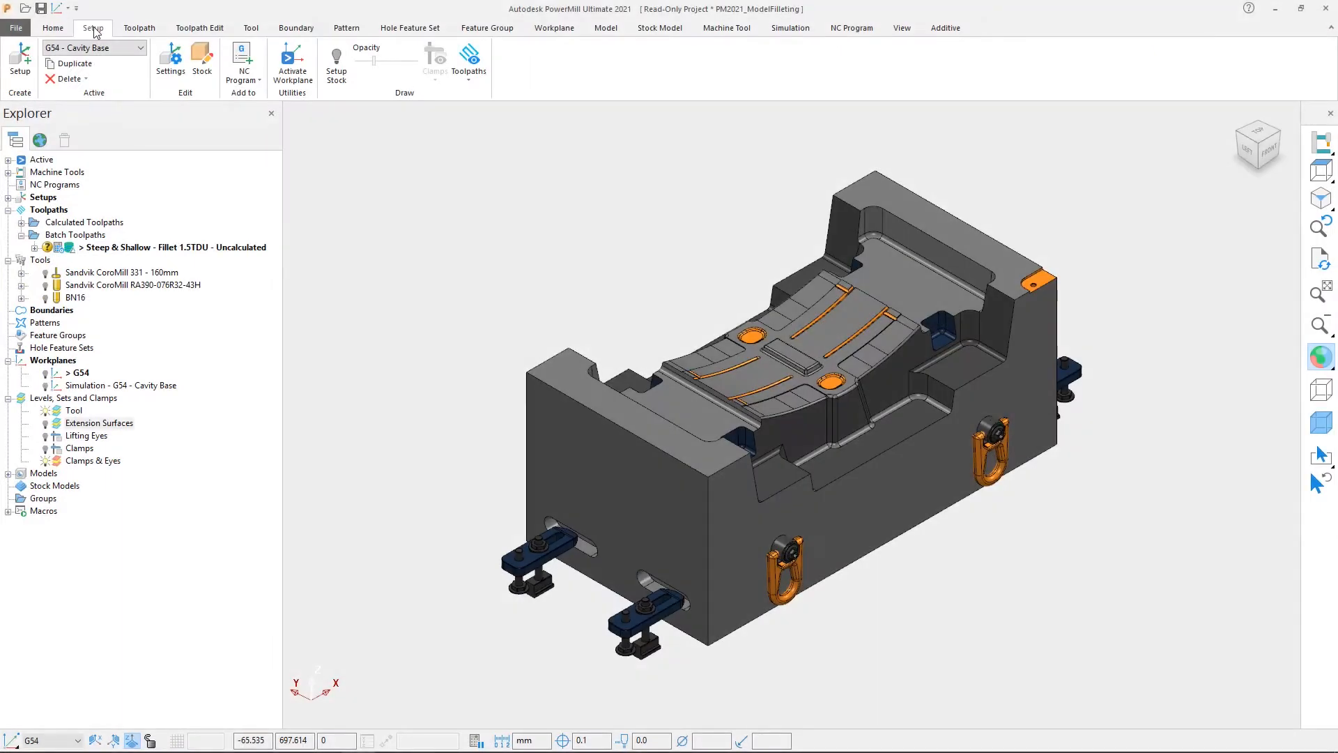
Open the stock settings of the G54 - Cavity Base setup and draw its stock around the model
click(171, 60)
click(140, 224)
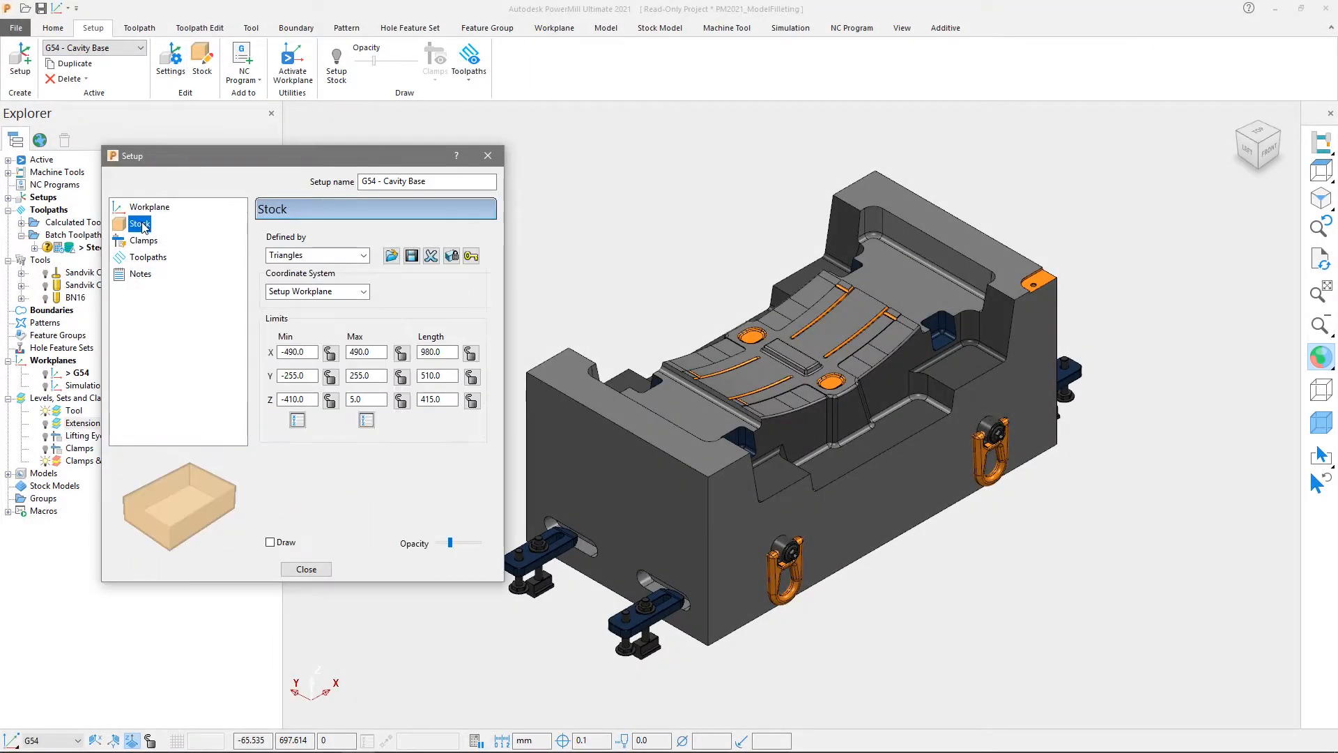
click(270, 543)
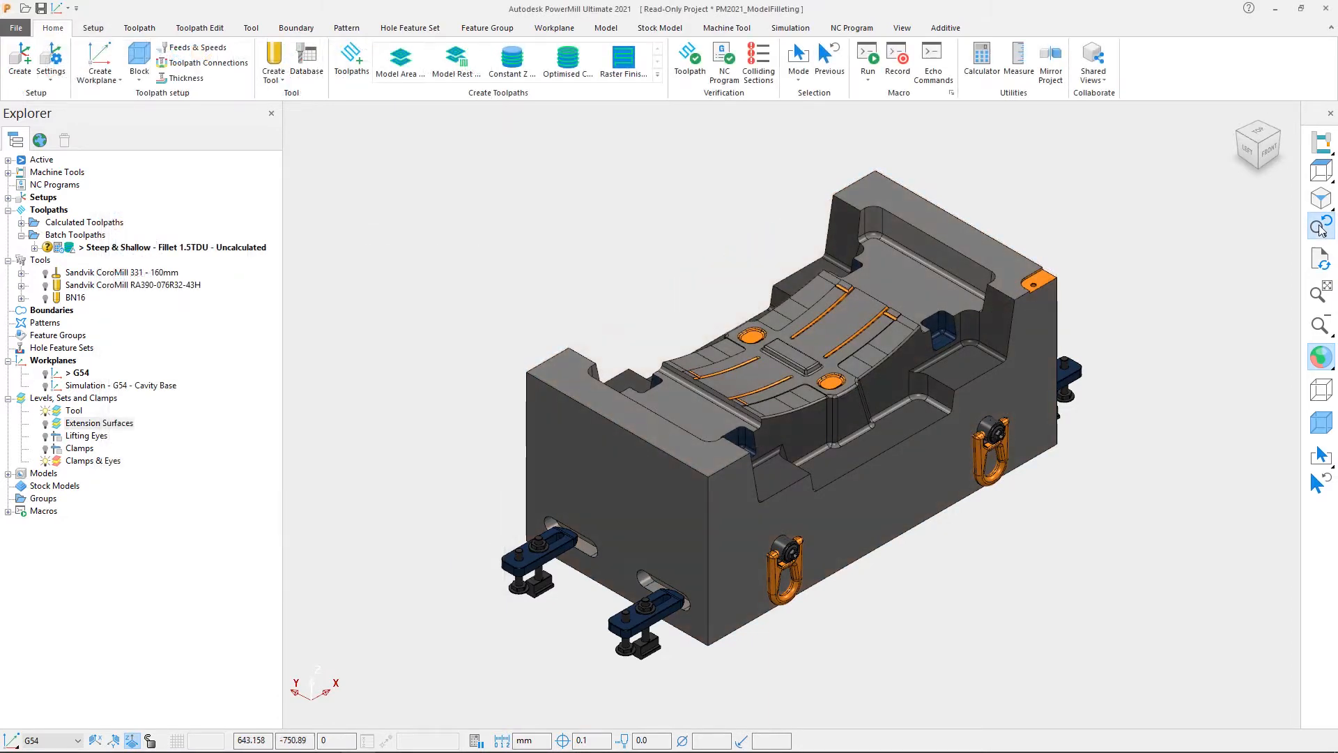
click(1322, 230)
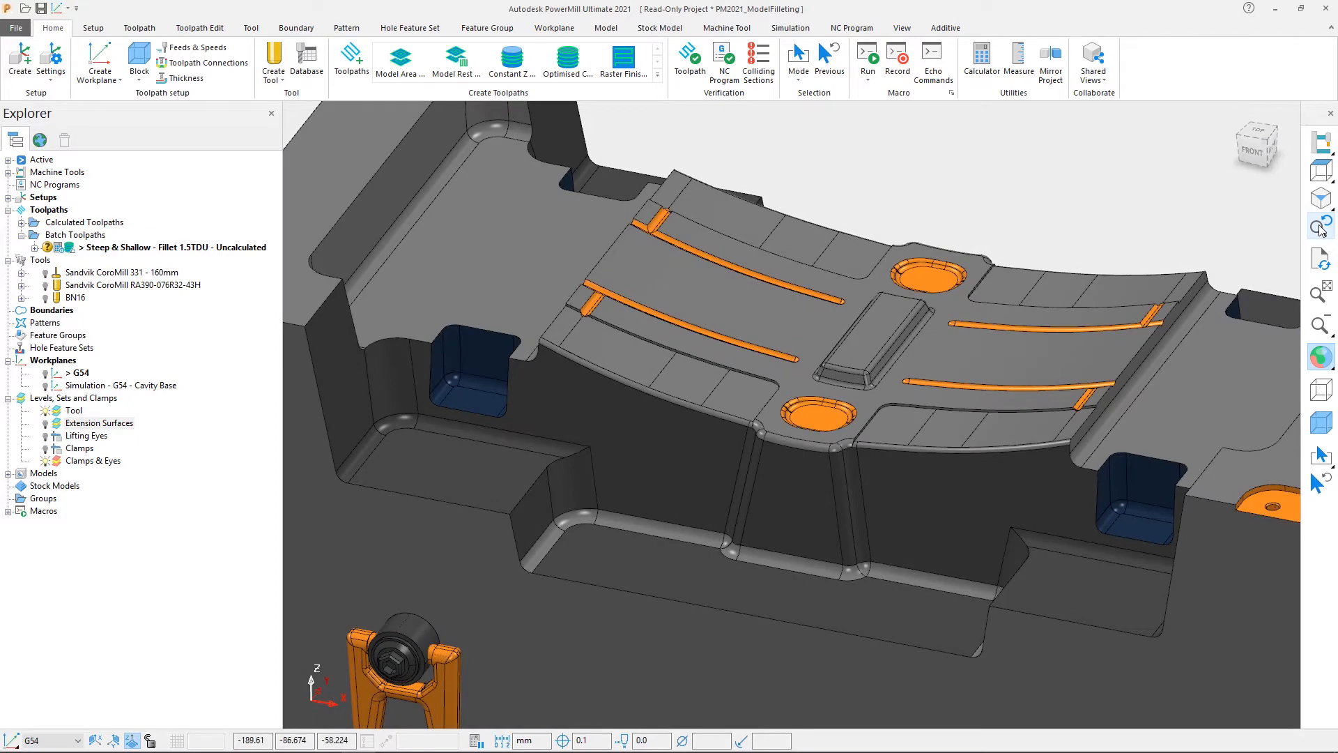
click(1319, 227)
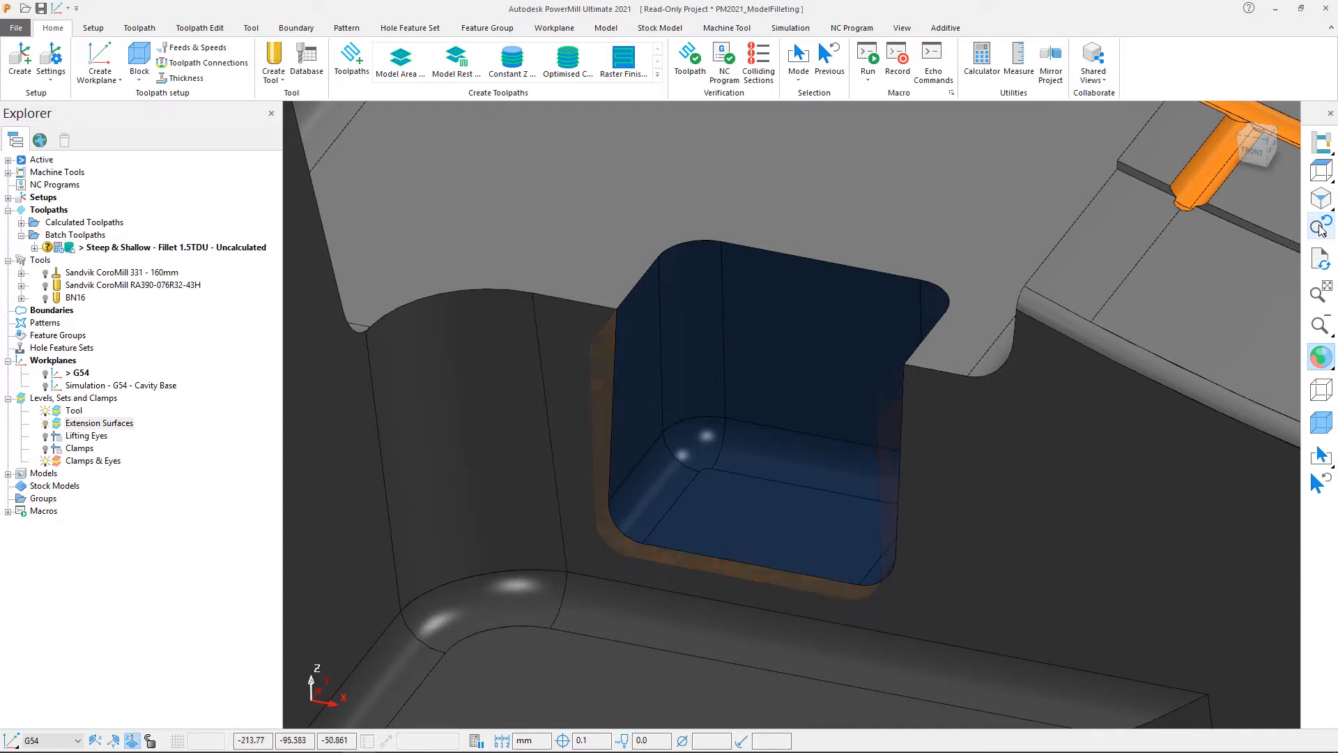
click(1319, 227)
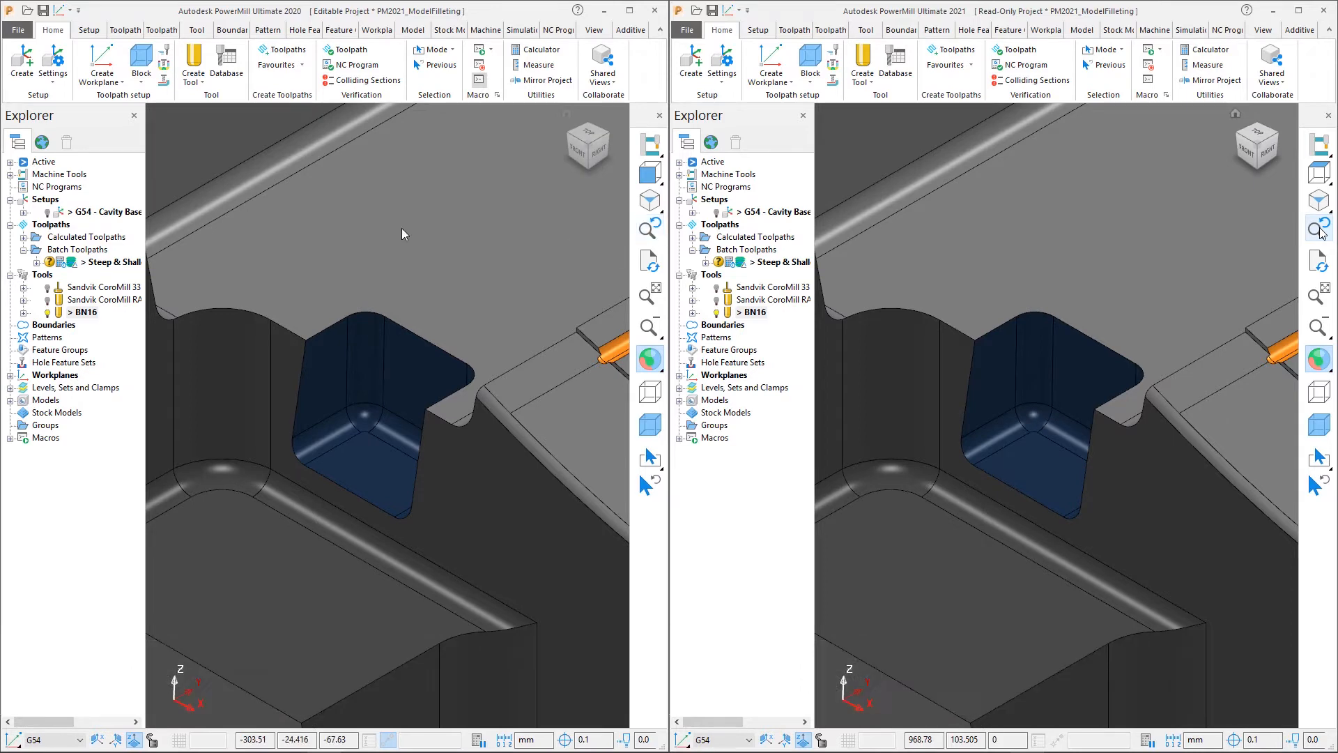
Open the High speed settings of the Steep & Shallow - Fillet 1.5TDU - Uncalculated toolpath in both PowerMill 2020 and PowerMill 2021
right_click(133, 262)
right_click(788, 262)
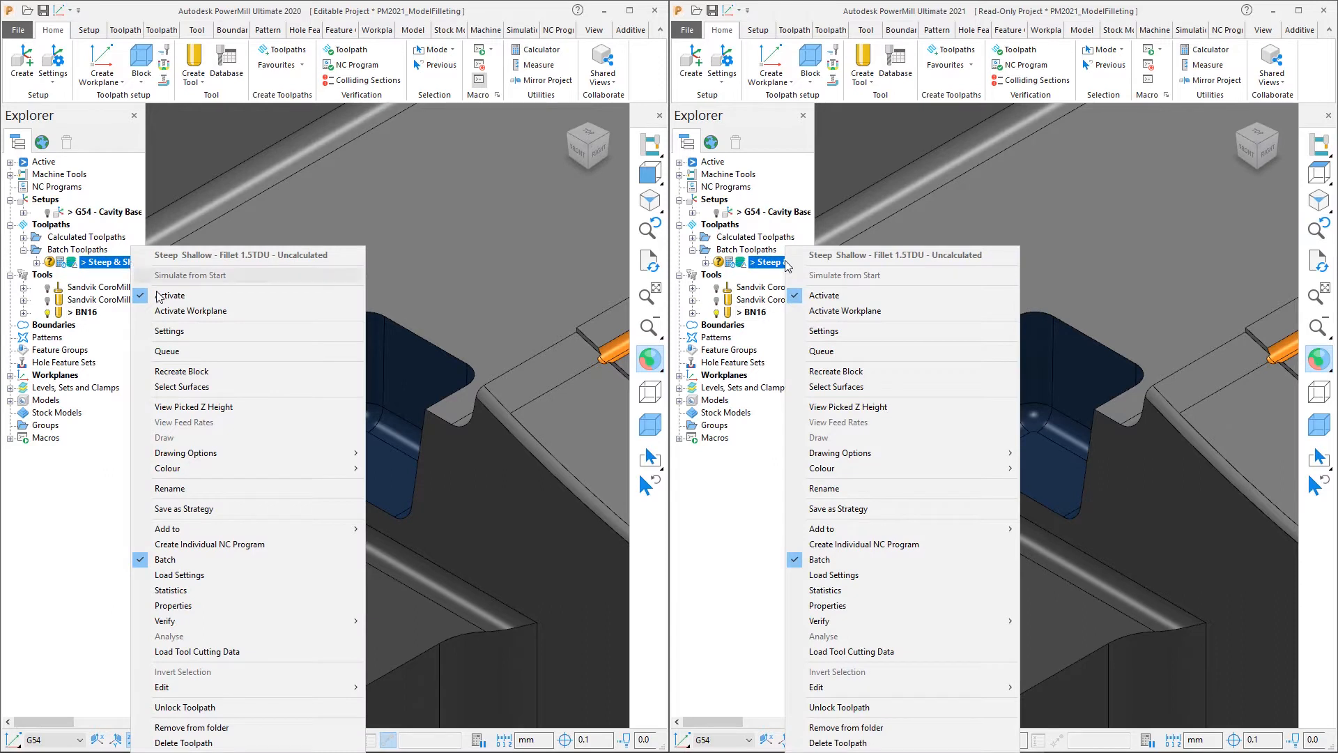
click(182, 332)
click(842, 331)
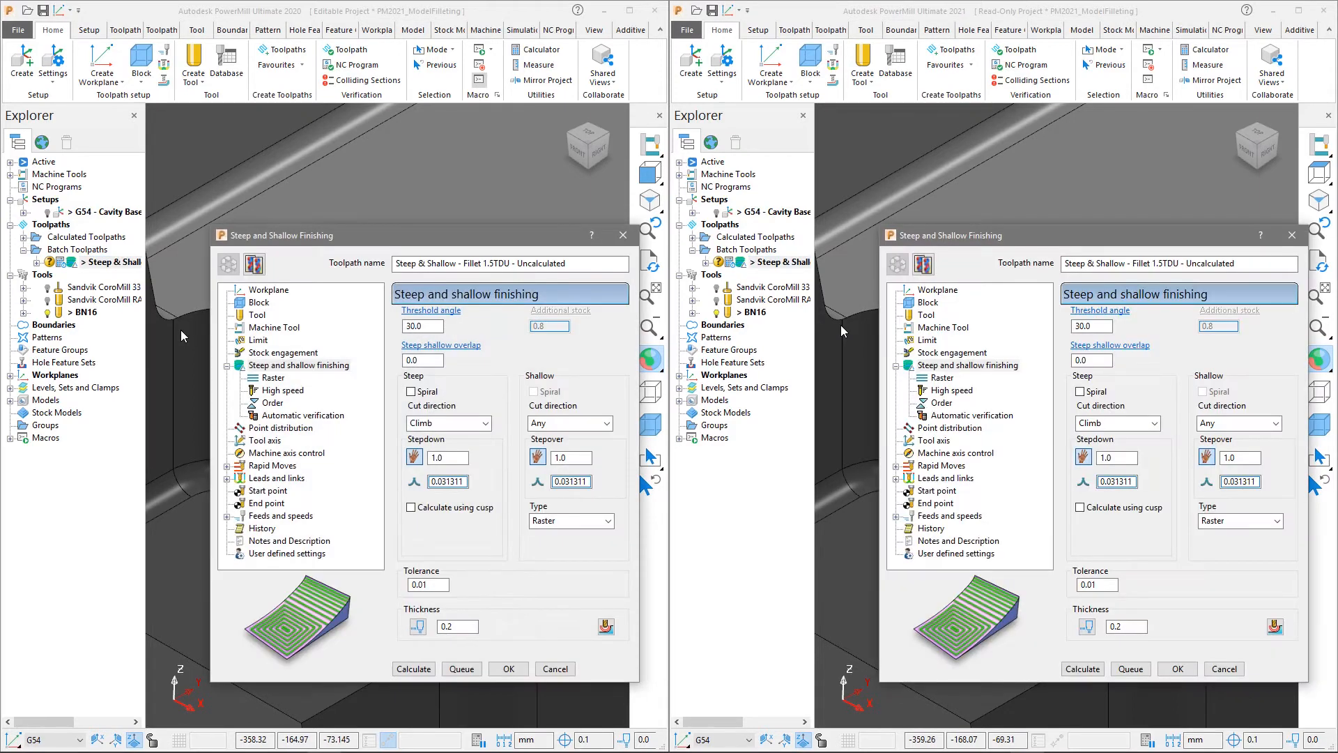
click(289, 392)
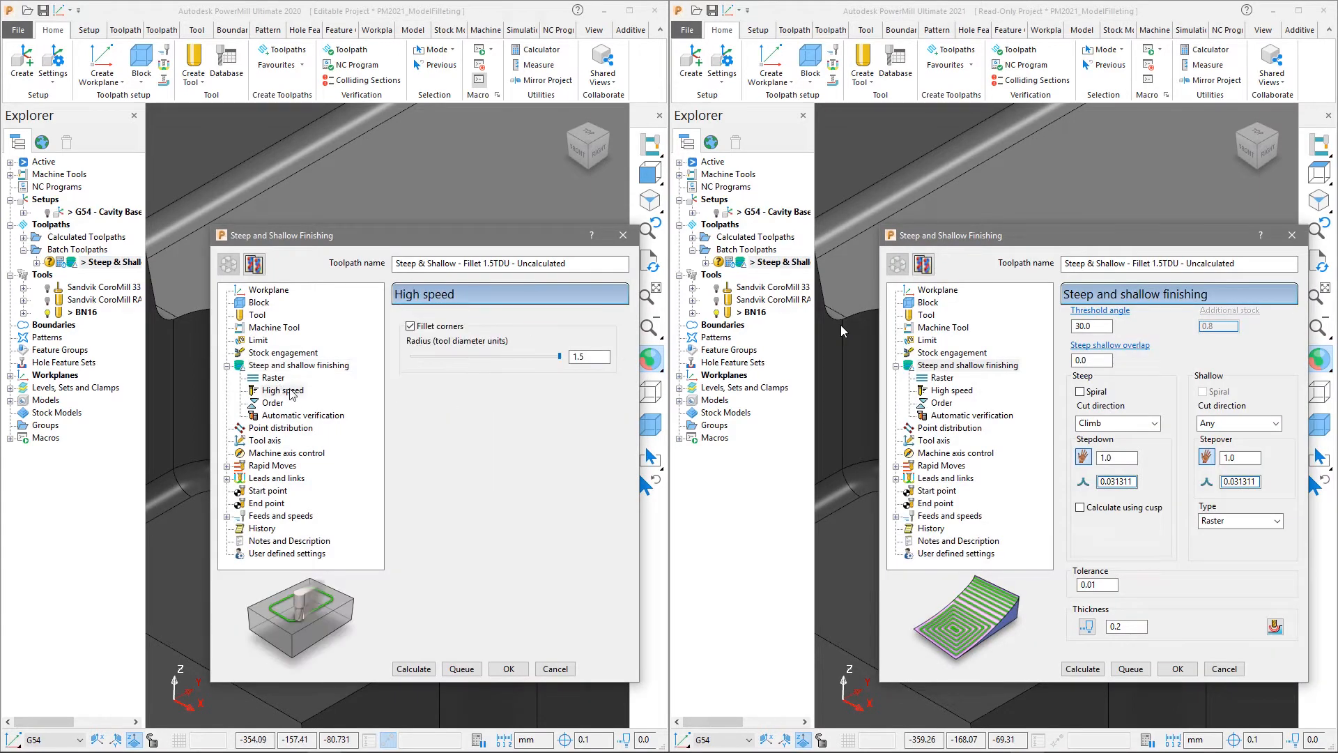
click(952, 390)
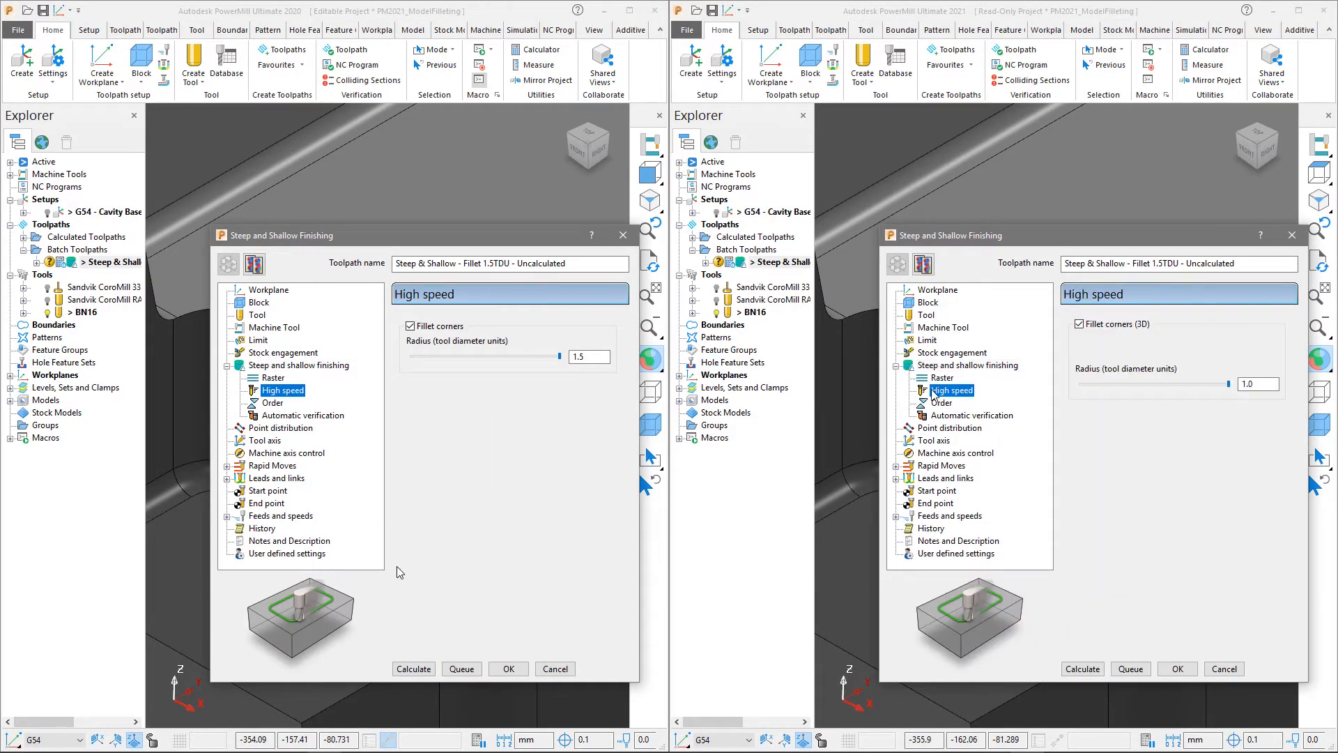
Calculate the steep and shallow finishing toolpath with filleted corners in both PowerMill versions, and close each strategy dialog
click(421, 670)
click(1087, 670)
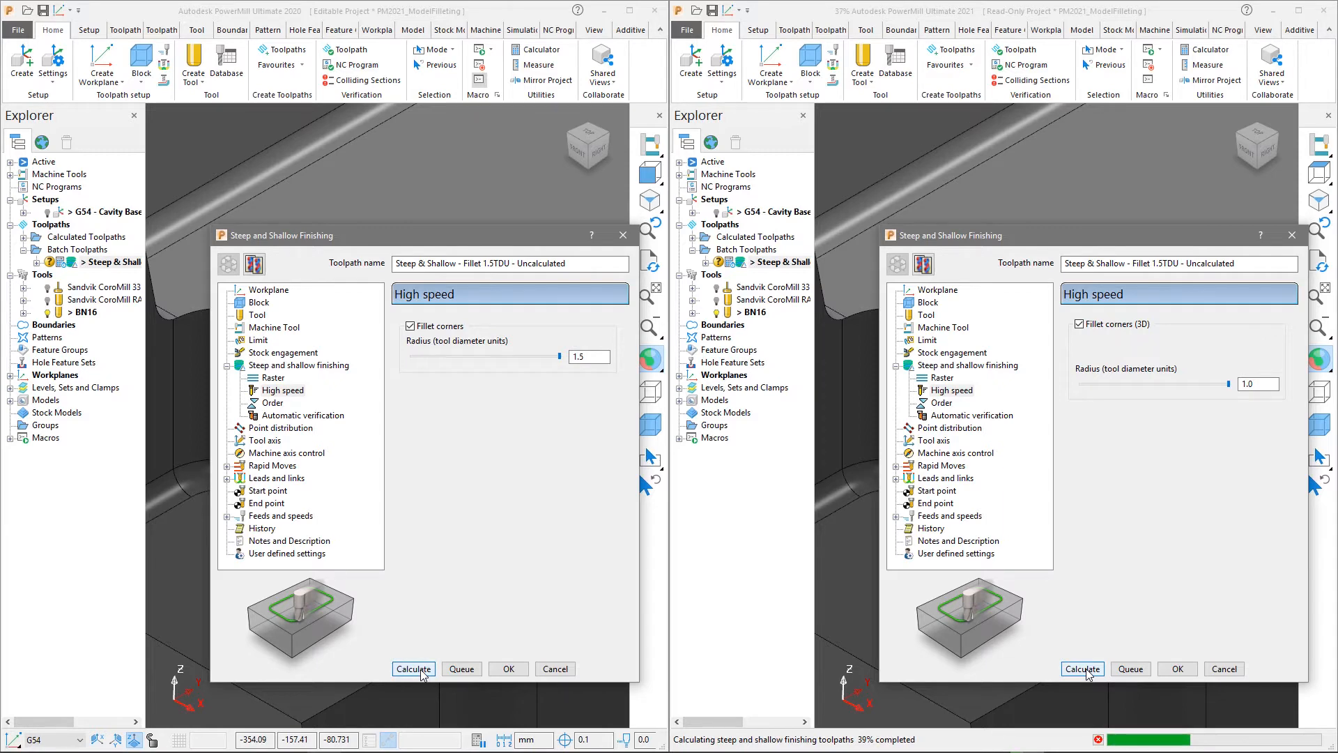
click(421, 670)
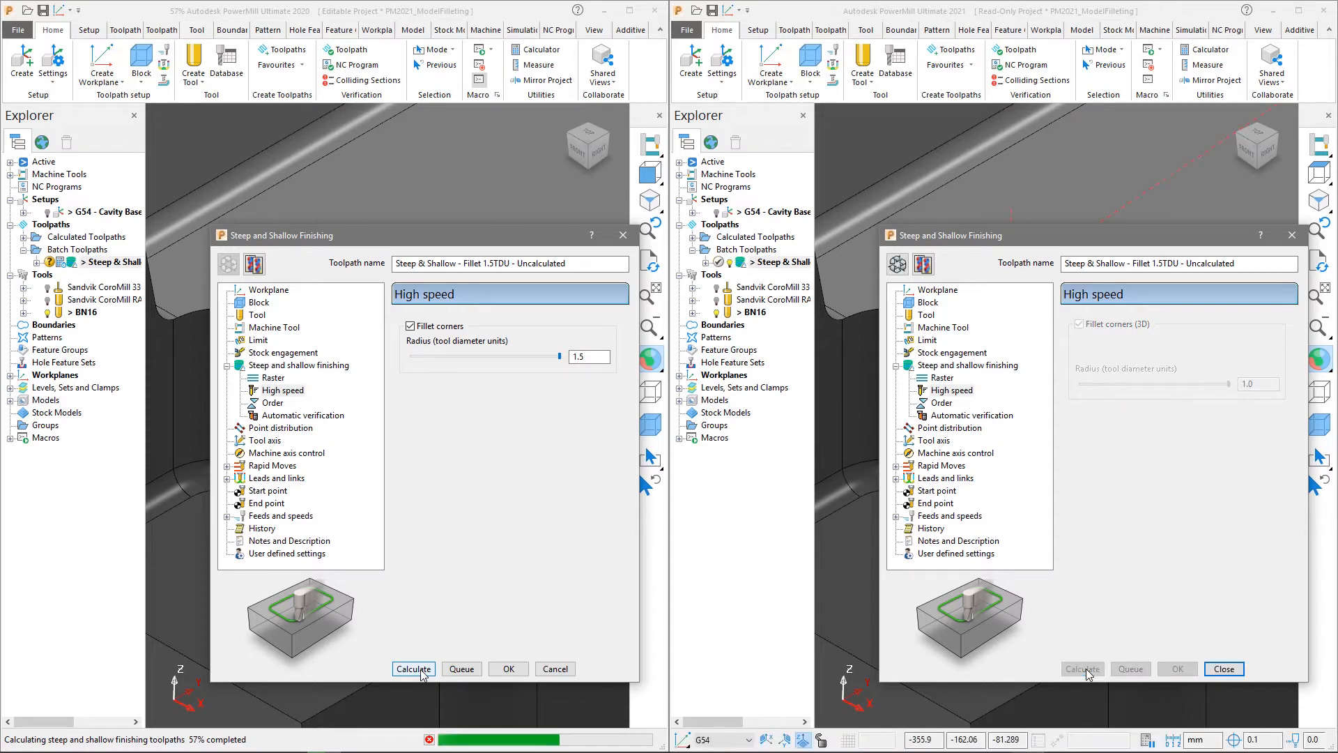
click(1223, 669)
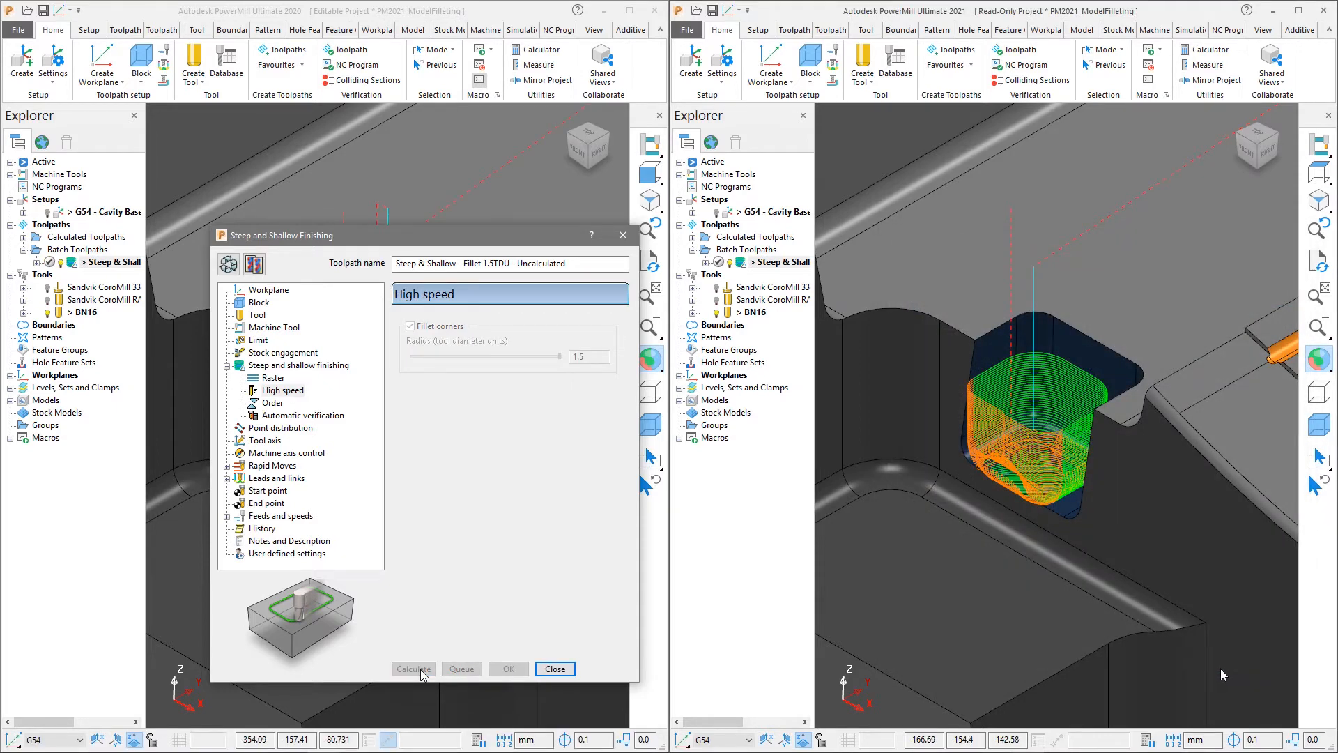
click(554, 669)
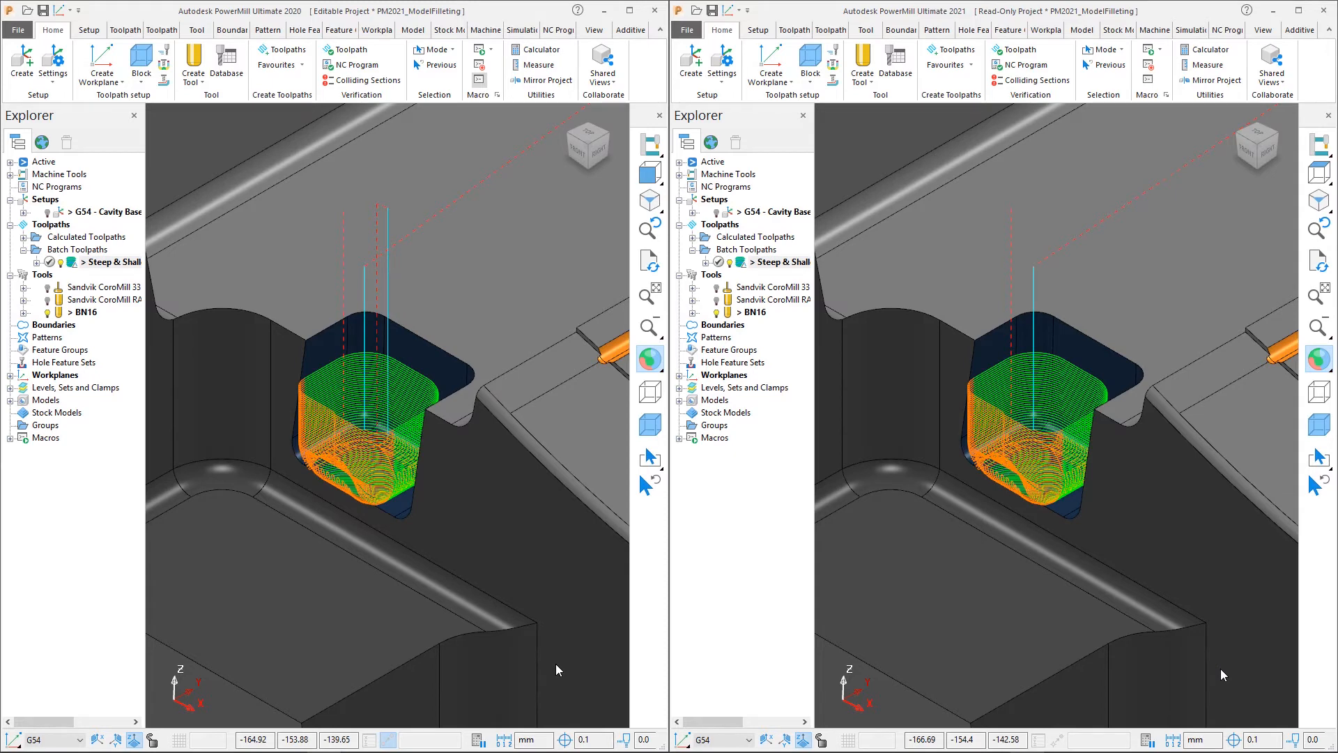
Turn on triangle drawing for the machining model in the drawing options of both PowerMill versions and accept
click(1262, 30)
click(594, 30)
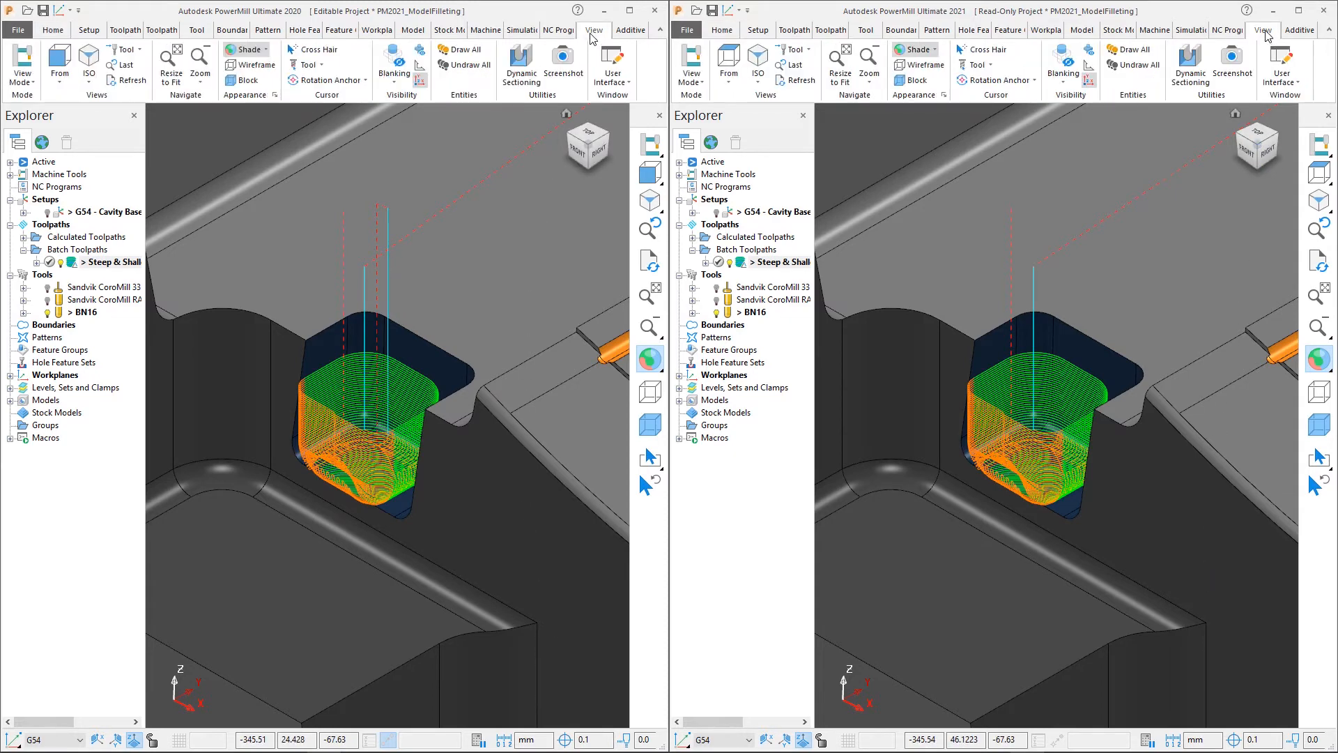
click(944, 96)
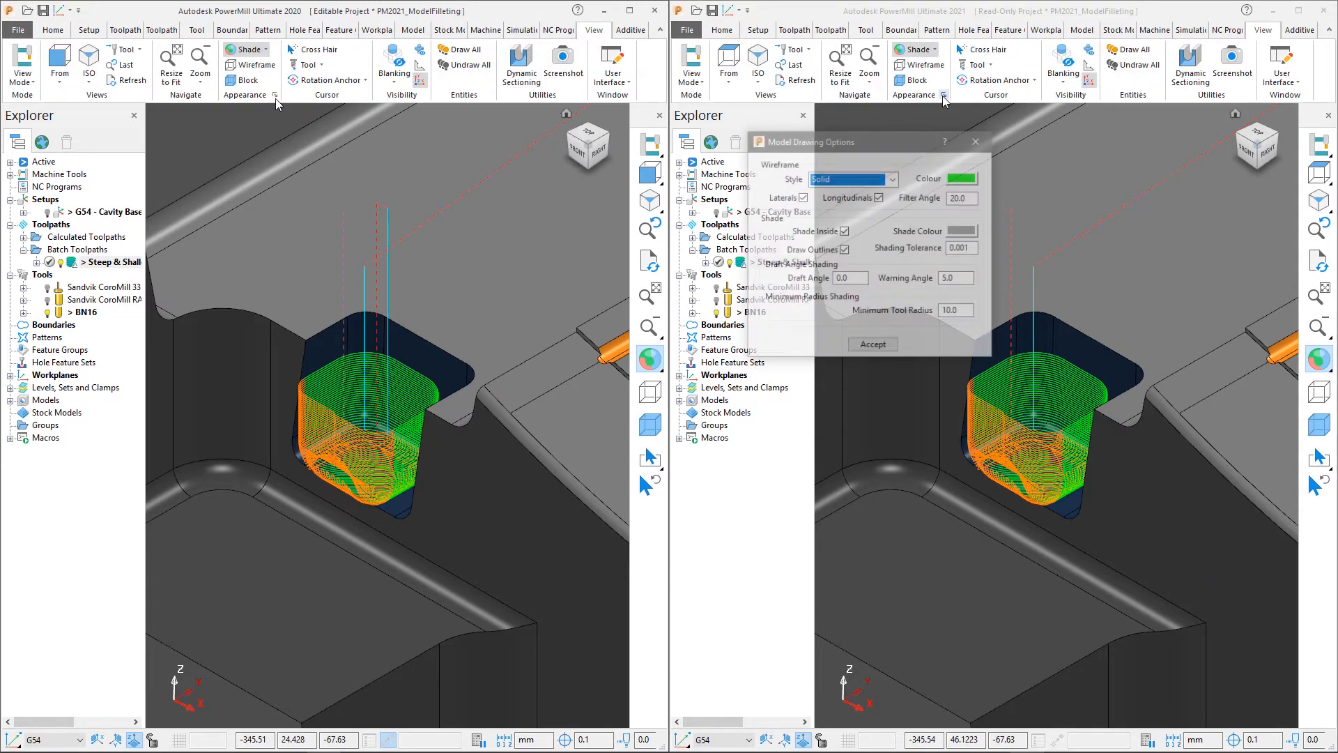
click(275, 96)
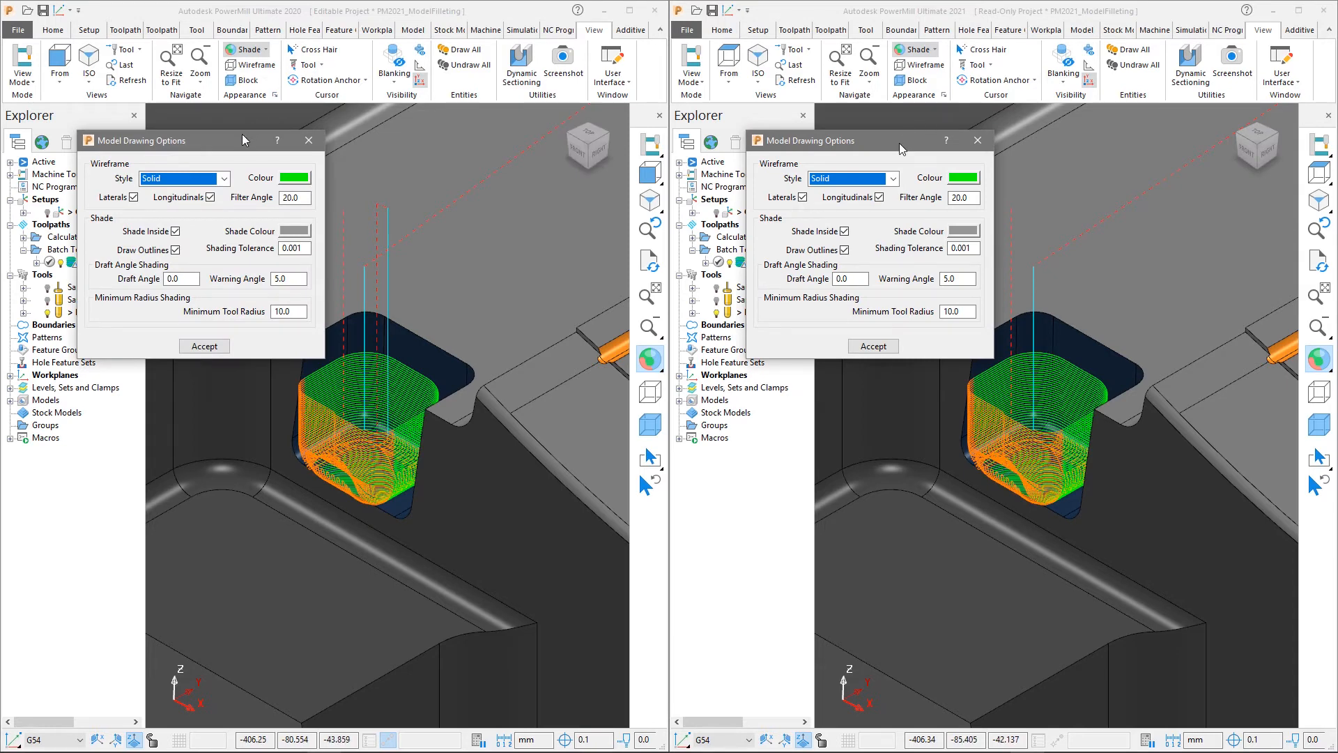
key(ctrl+Tab)
key(ctrl+Tab)
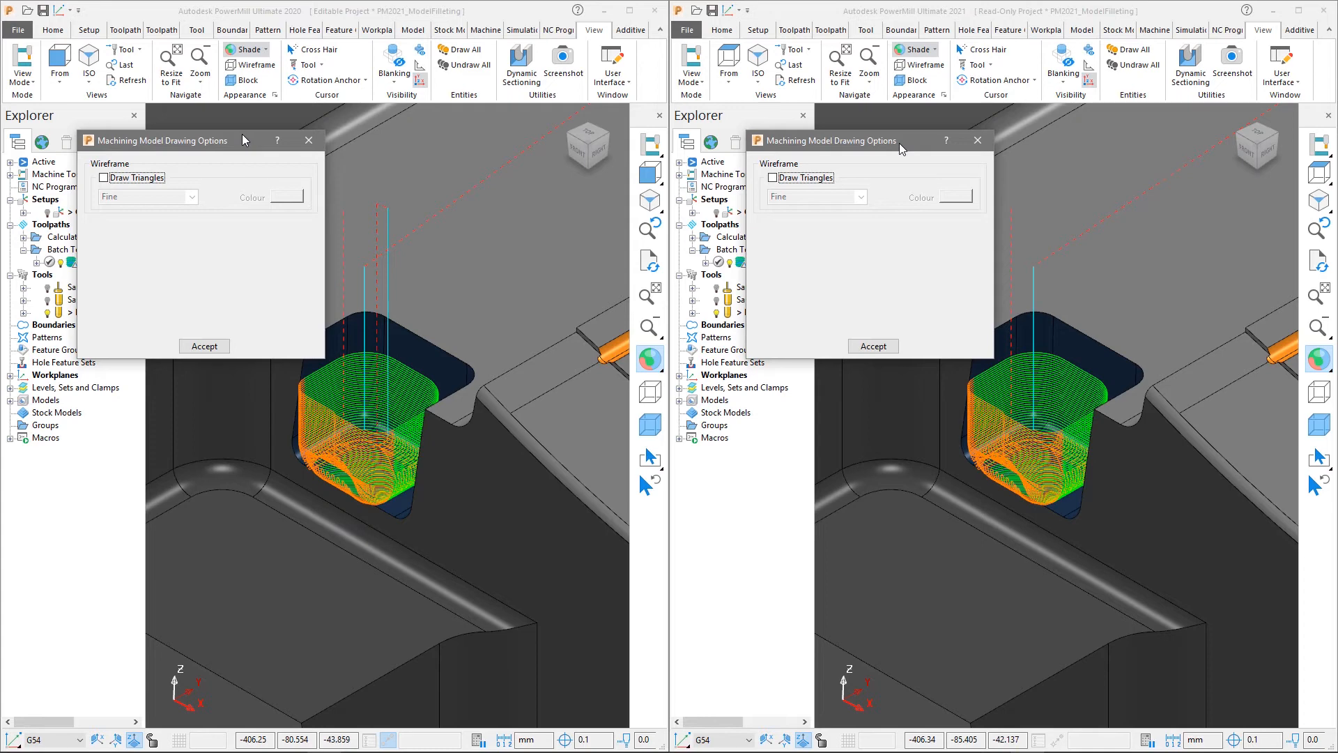
click(104, 178)
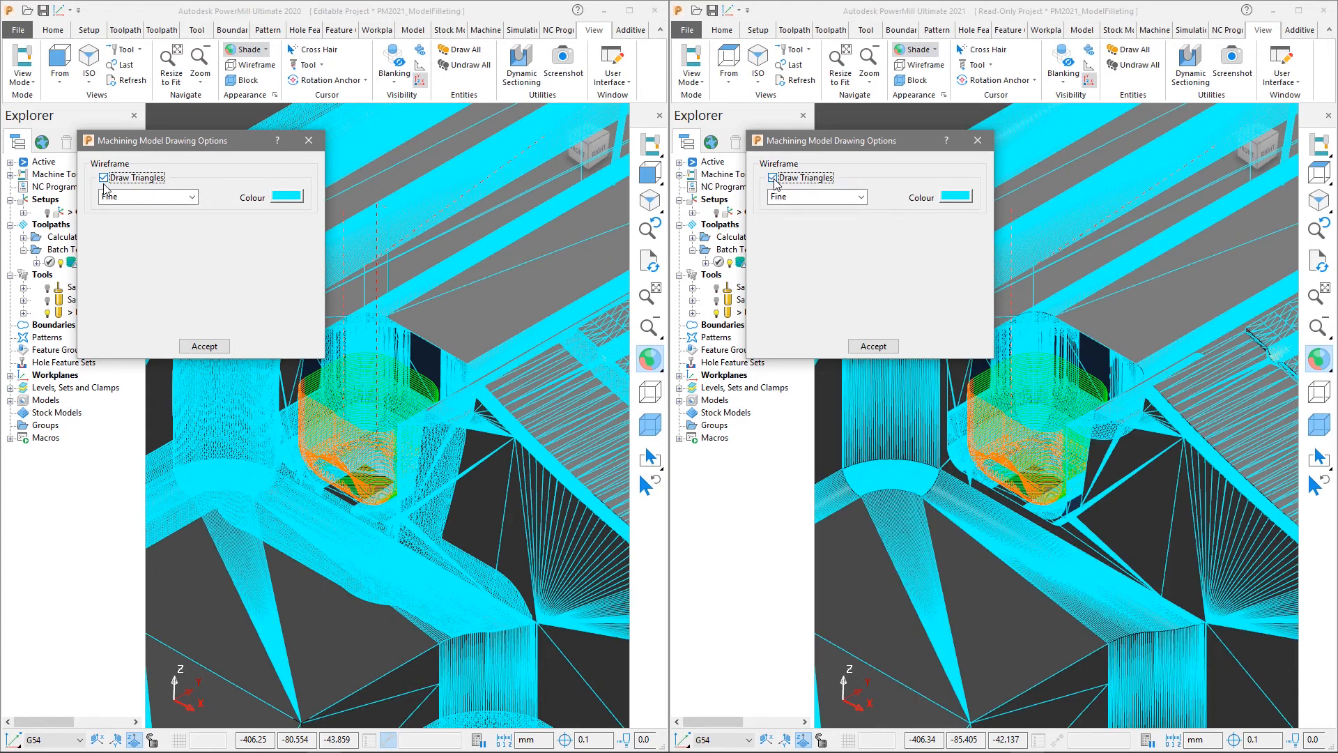
click(203, 347)
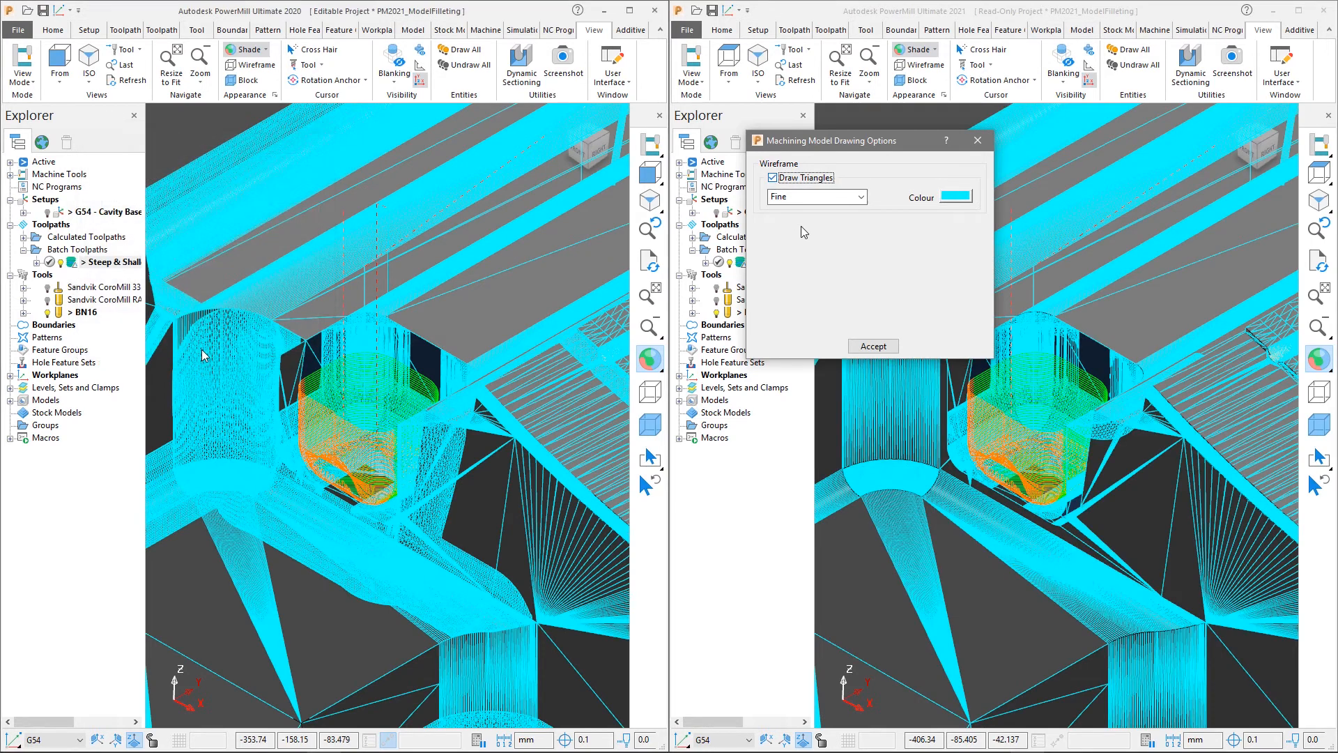
click(880, 352)
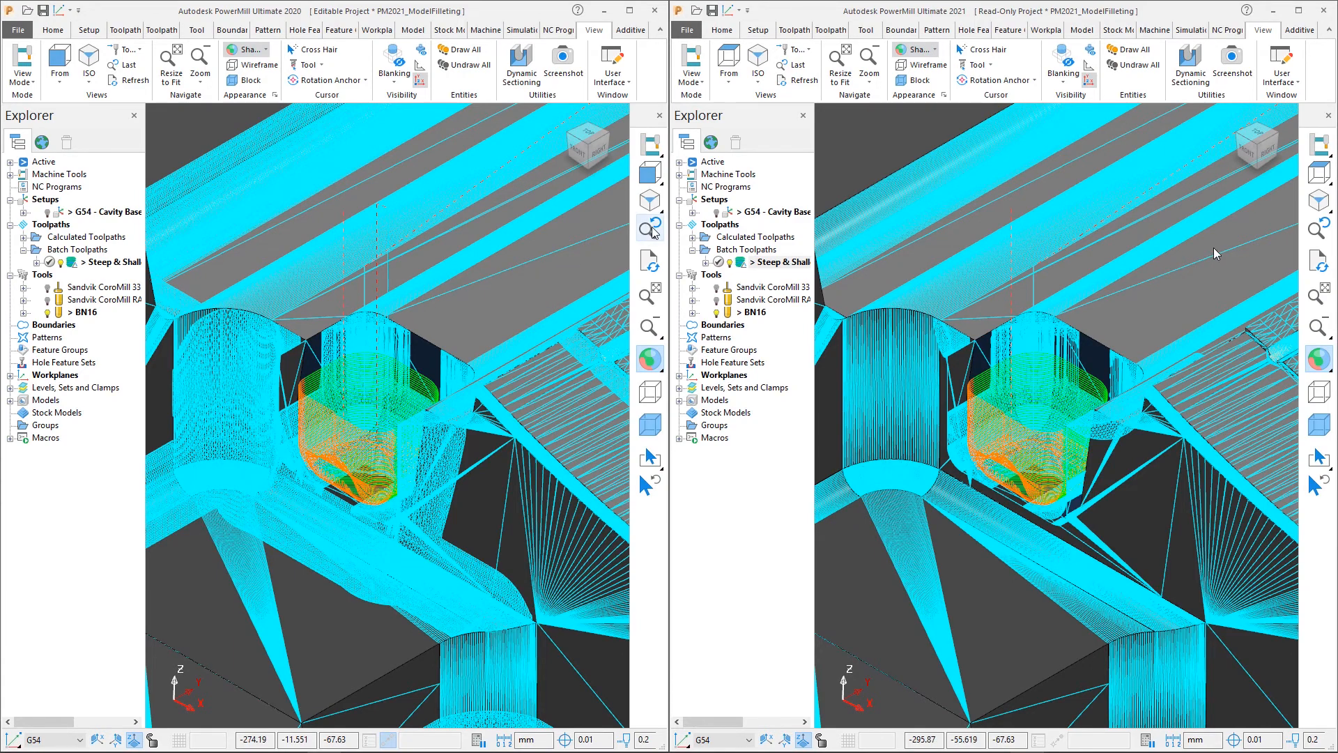
click(653, 232)
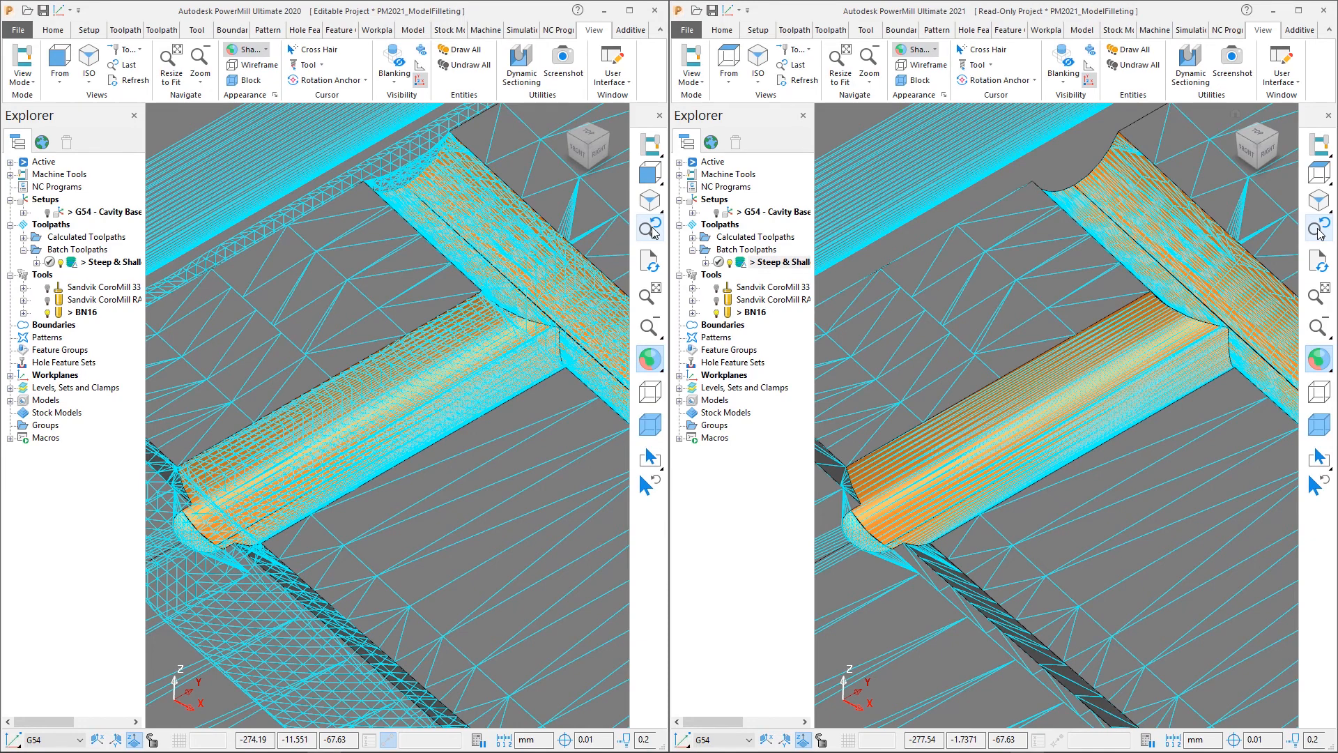
click(654, 232)
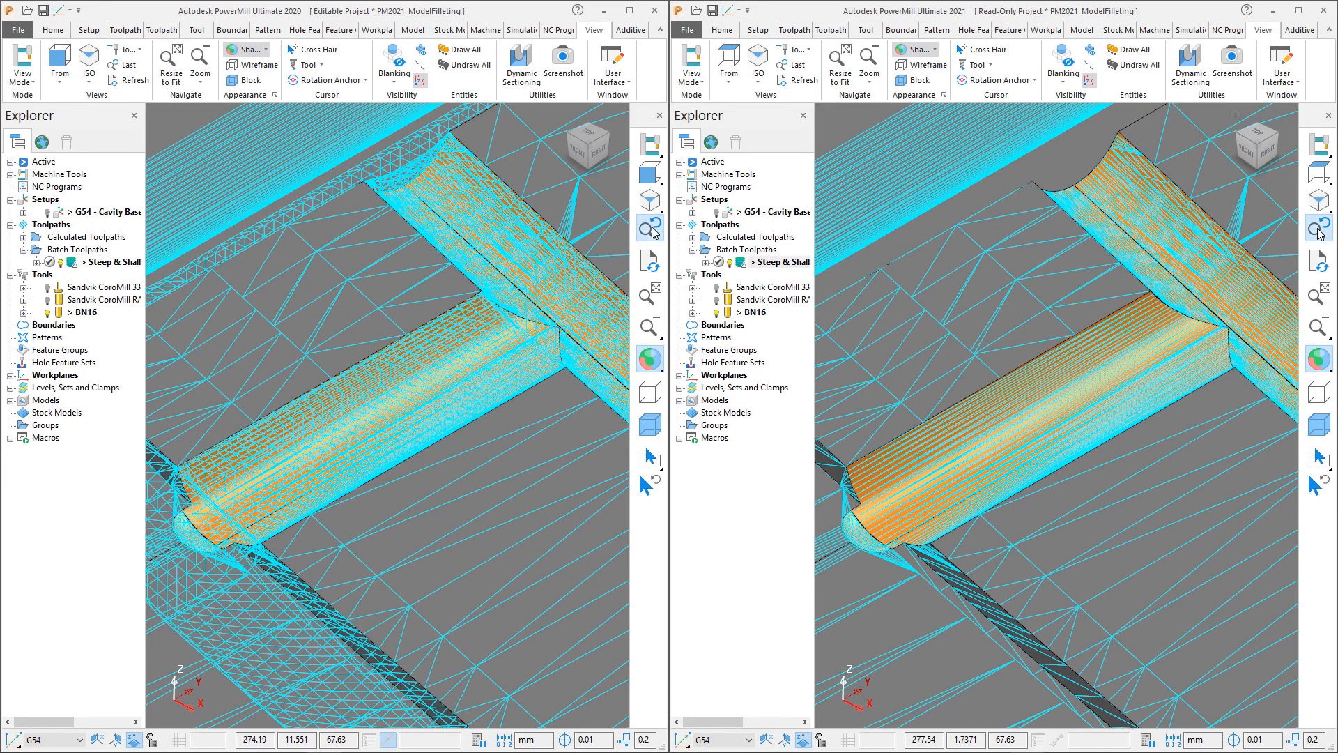